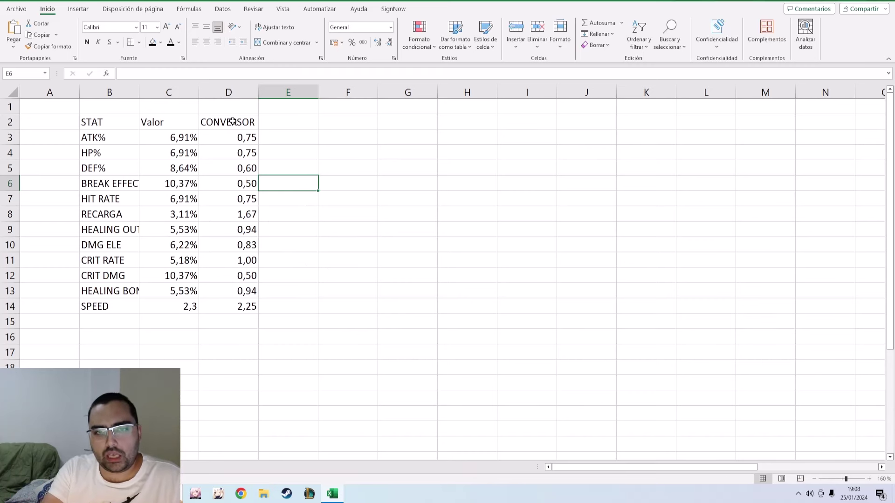
mouse_move(287, 184)
left_mouse_down()
mouse_move(224, 260)
mouse_move(252, 329)
mouse_move(289, 276)
mouse_move(285, 166)
mouse_move(285, 199)
left_mouse_up()
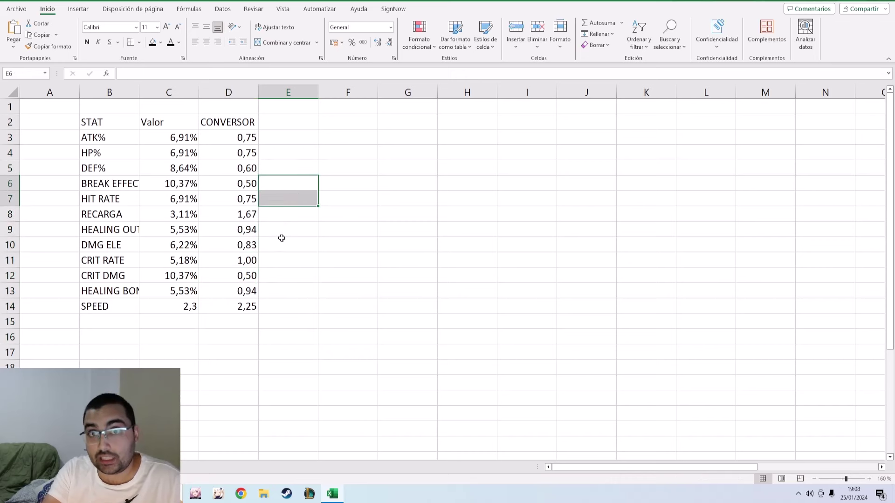
left_click_drag(282, 238, 282, 236)
key("Up")
key("Up")
key("Up")
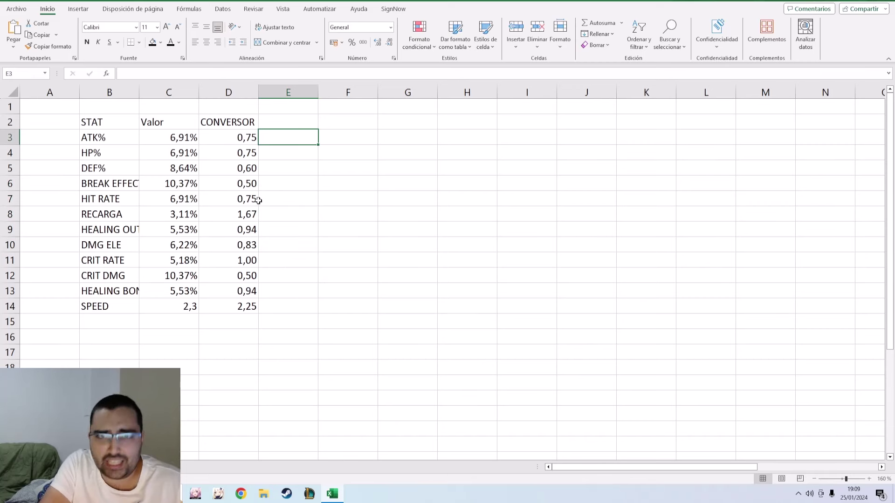
Step: Examine the Valor and CONVERSOR columns and inspect the conversion formula for ATK% in D3
left_click(238, 262)
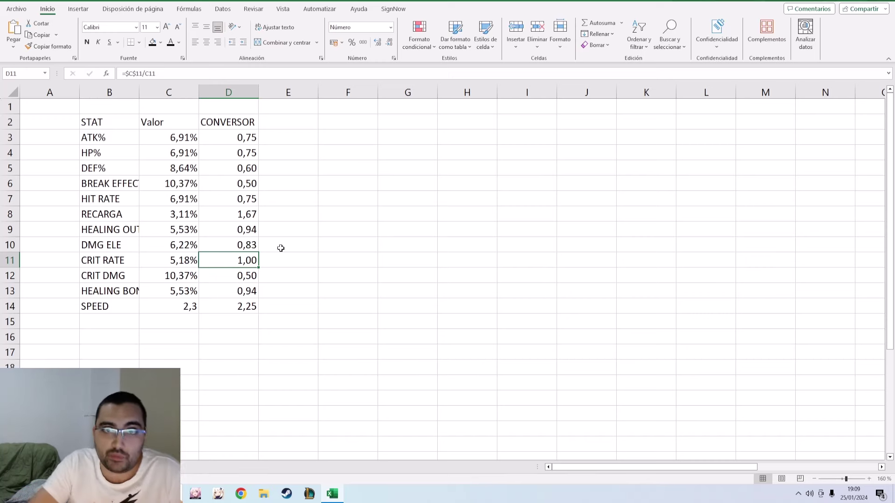
left_click_drag(164, 122, 172, 306)
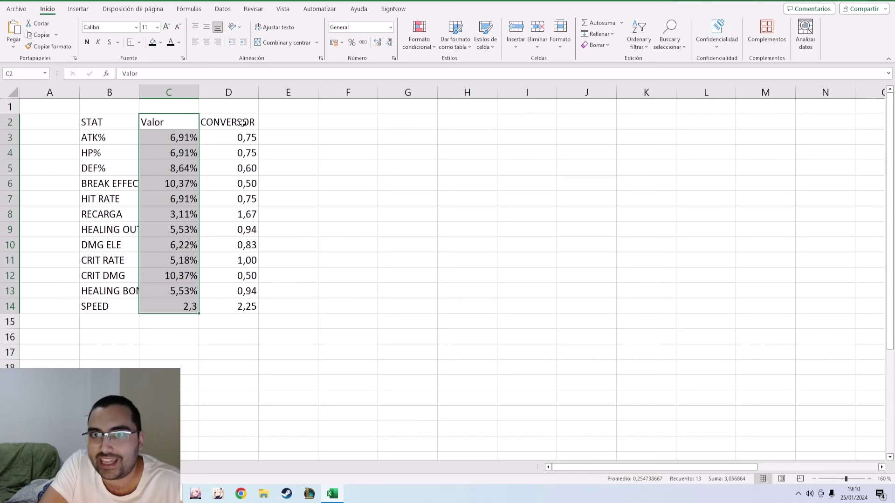
left_click(327, 195)
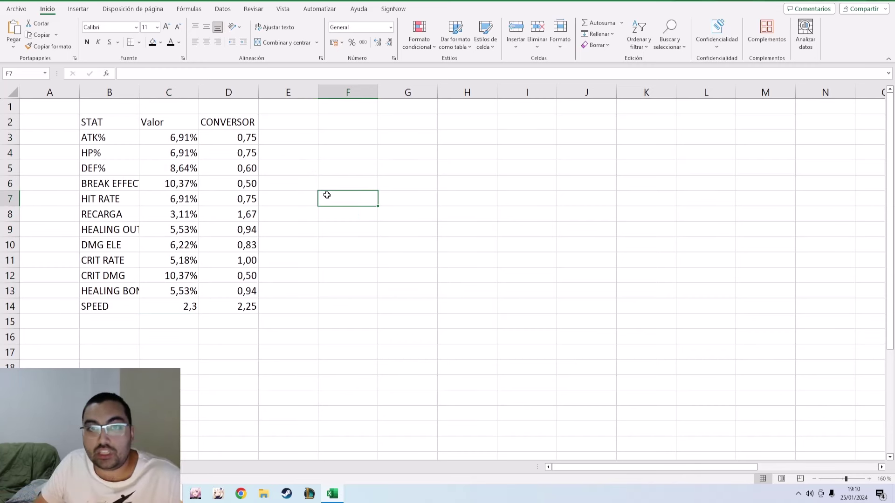
left_click_drag(229, 122, 228, 312)
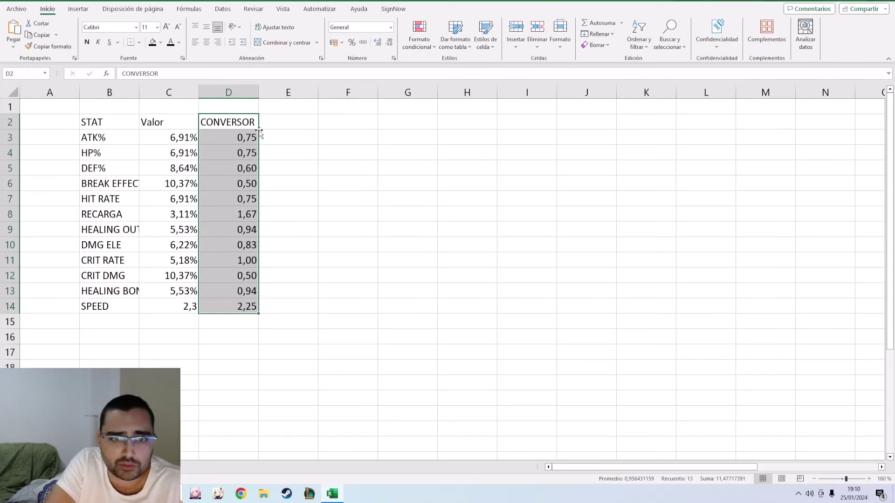
left_click(219, 138)
key("F2")
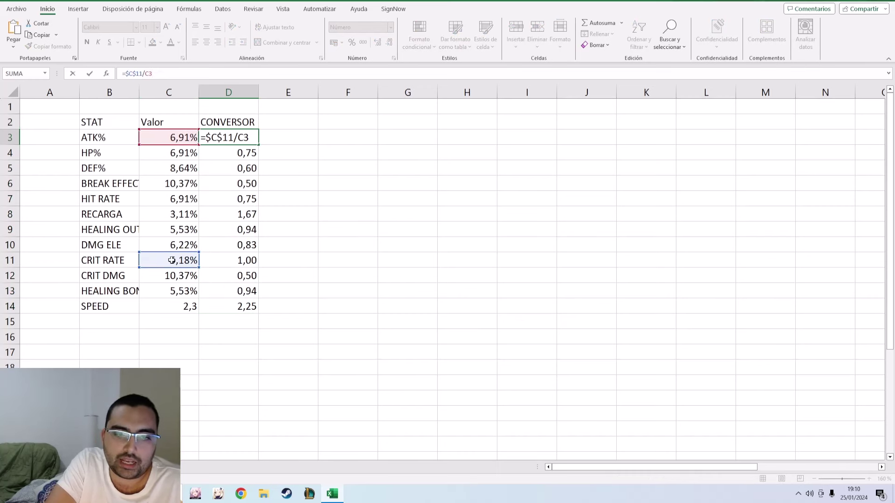
left_click(387, 154)
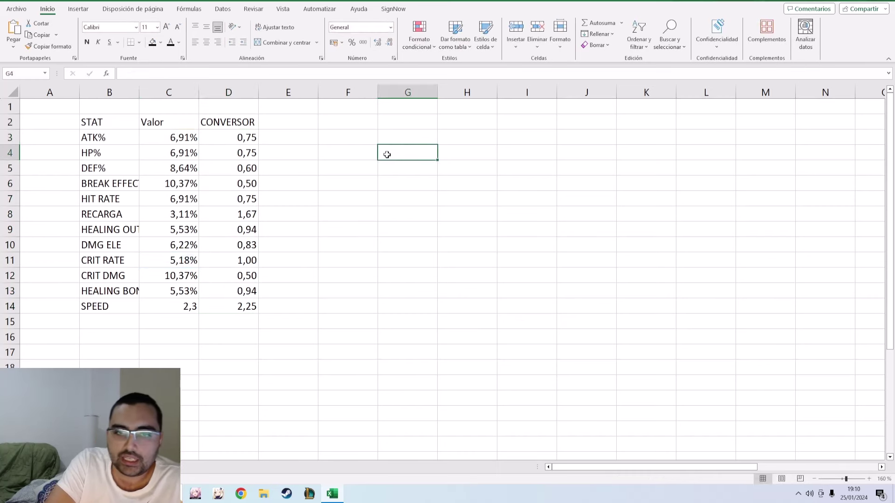
Step: Enter the formula =D3*C3 in E3 to multiply the ATK% conversion factor by its value
key("Up")
key("Left")
key("Left")
key("Left")
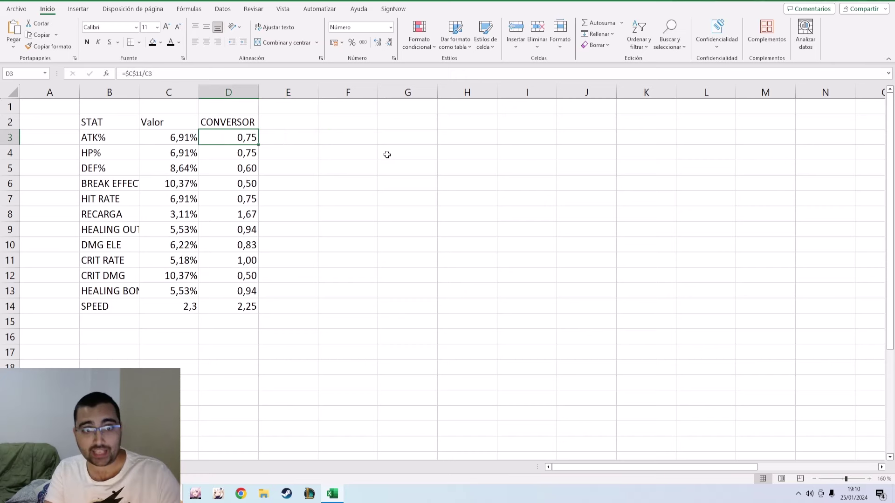
key("Left")
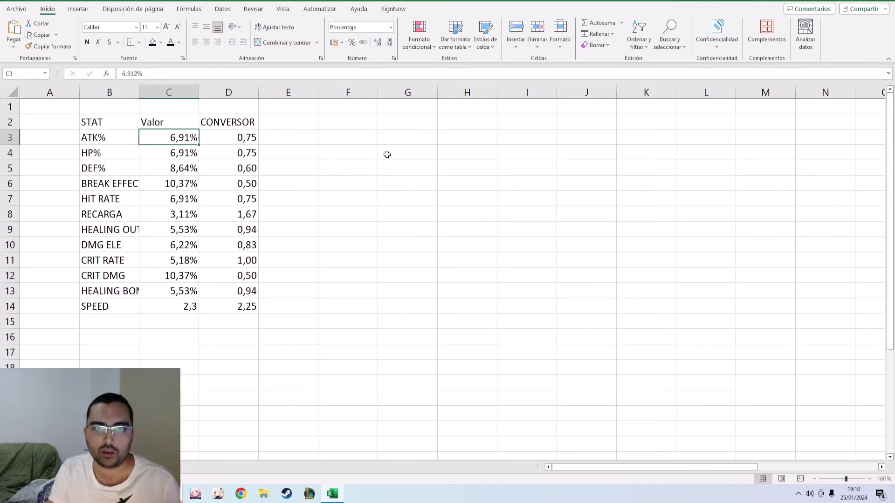
key("Right")
key("Right")
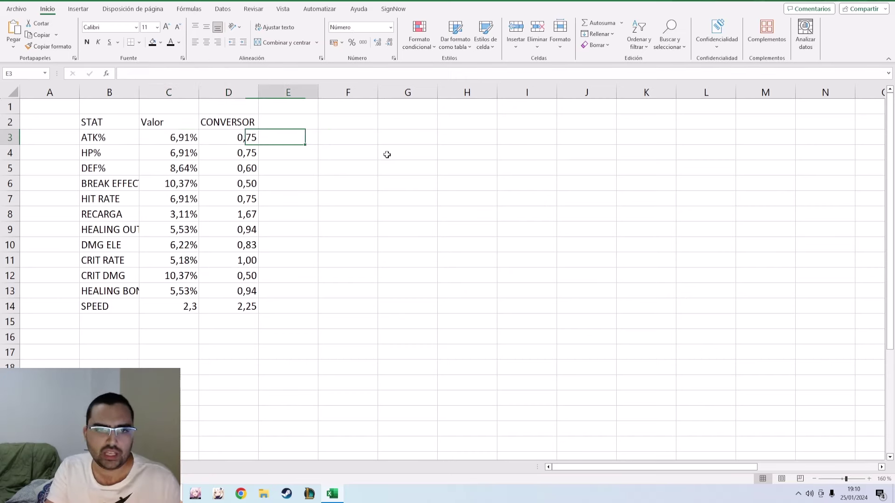
type("=")
key("Left")
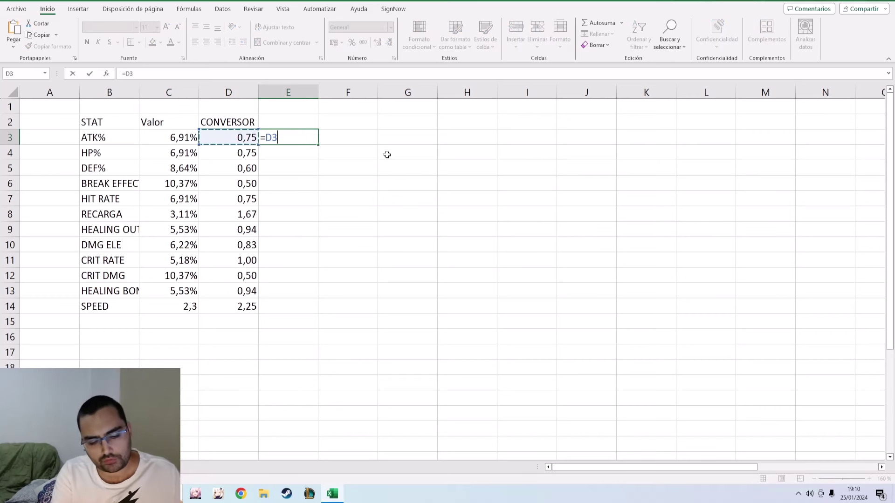
type("*")
key("Left")
key("Left")
key("Return")
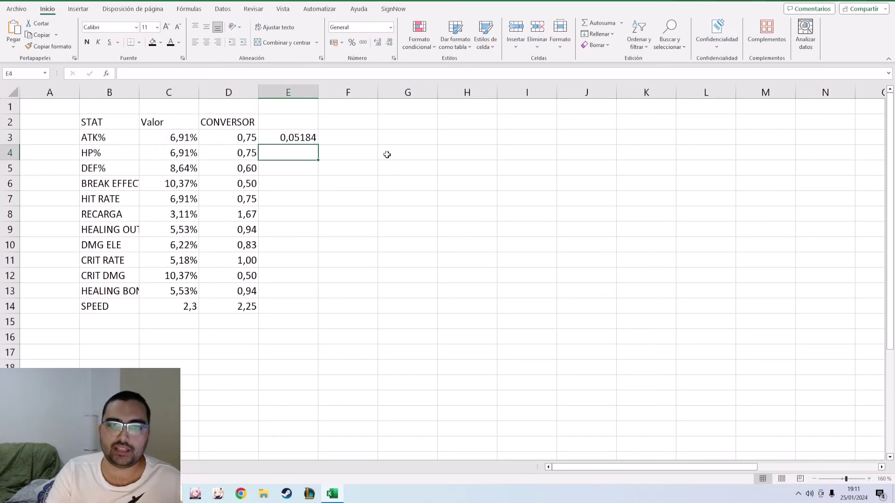
Step: Fill the E3 formula down through the SPEED row and select the CRIT RATE value for comparison
left_click(307, 136)
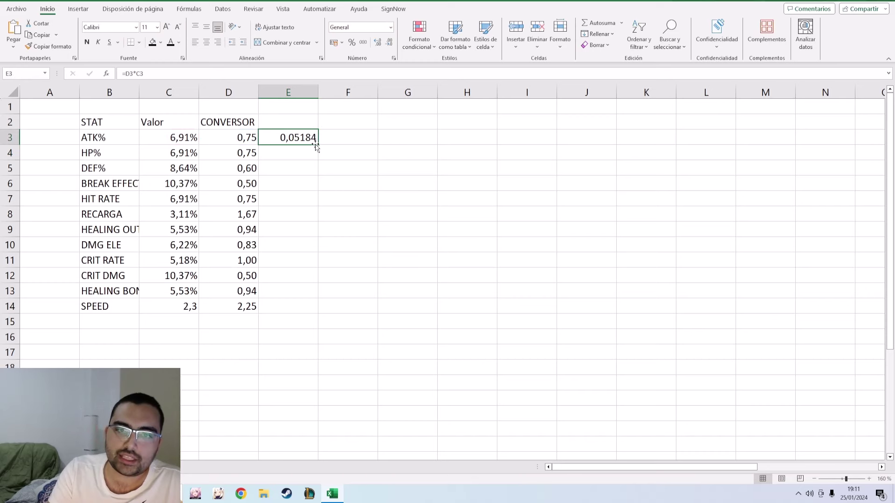
double_click(317, 149)
left_click(164, 255)
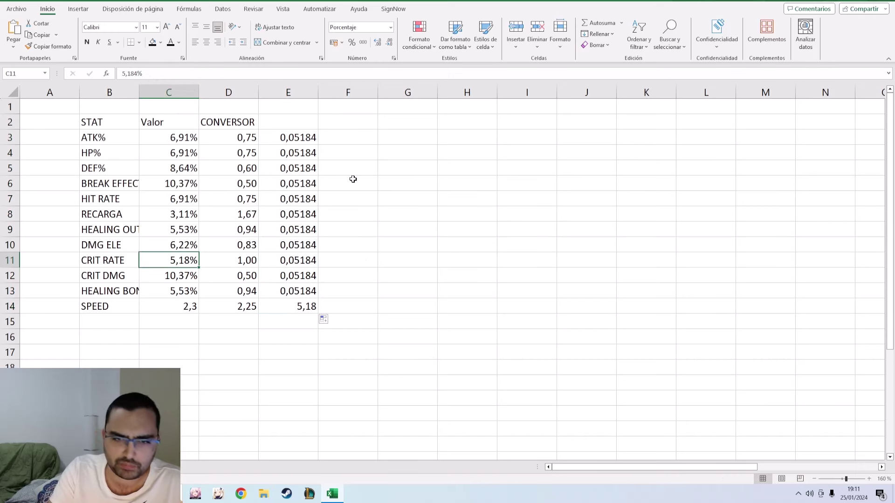
Step: Change the formula in E3 to =D3*C3/D6 so it divides by the BREAK EFFECT conversion factor
left_click(308, 137)
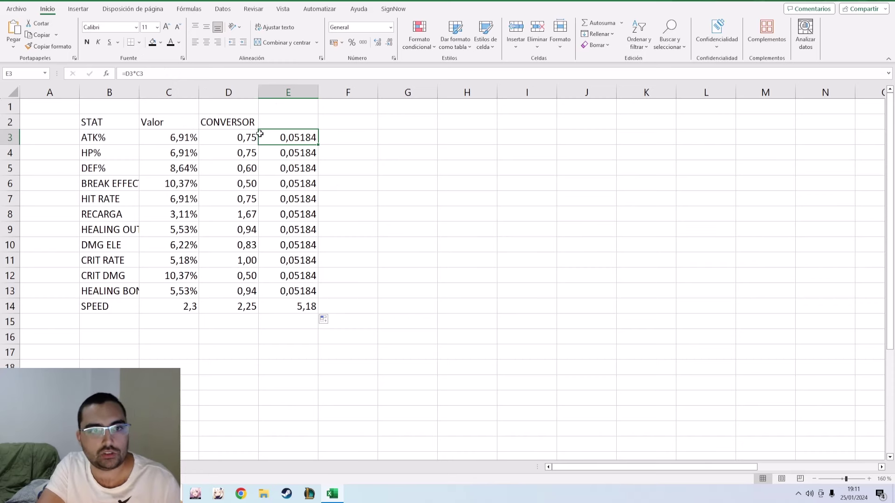
left_click(184, 71)
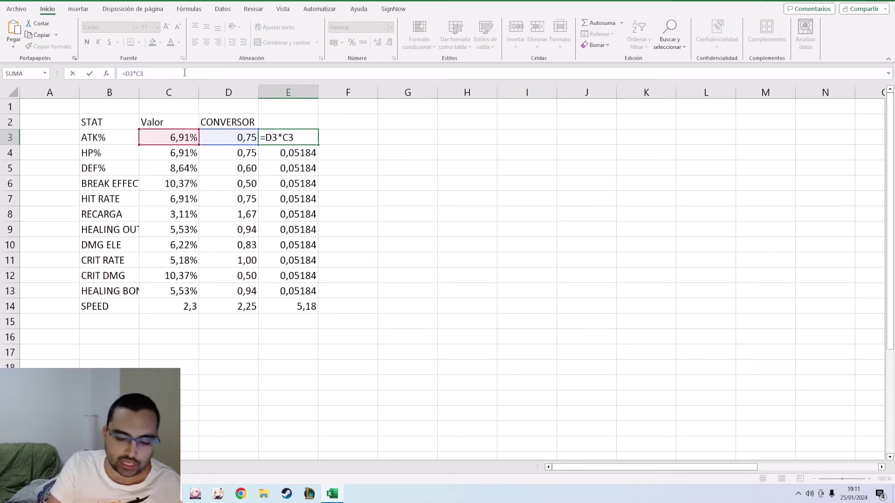
type("/")
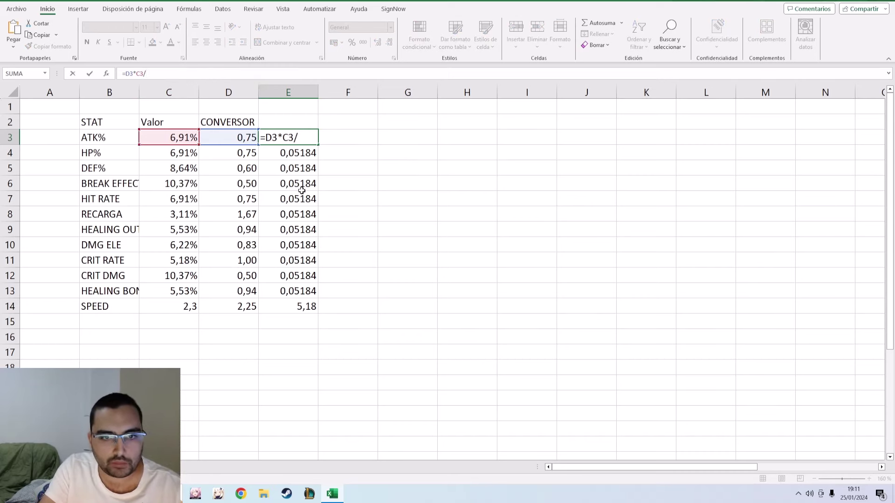
left_click(235, 186)
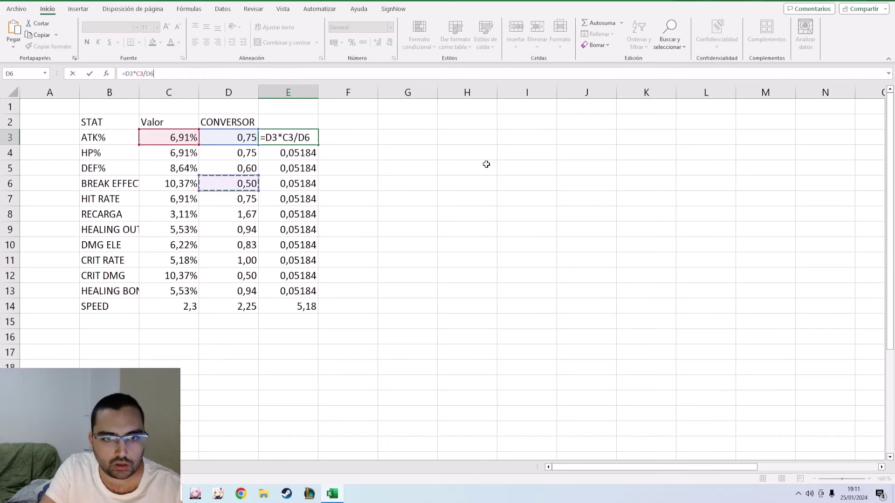
key("Return")
key("Up")
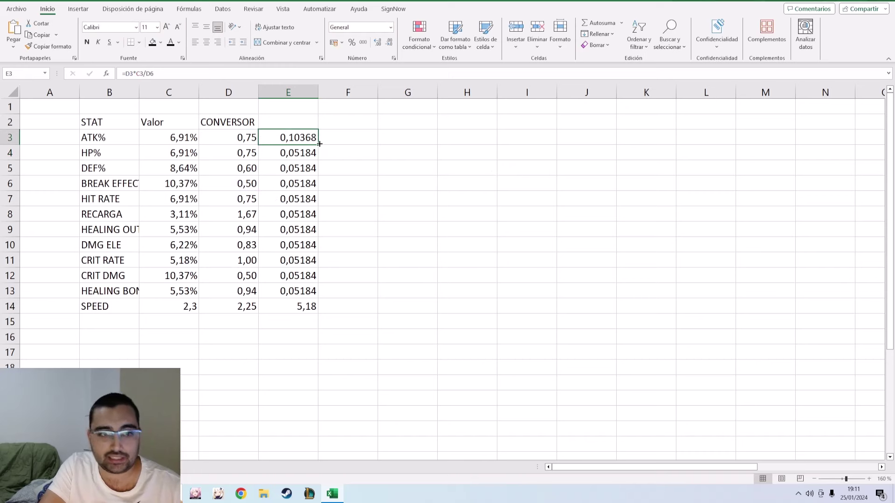
Step: Check the CRIT DMG value in column C and format E3 as a percentage with two decimals
left_click(169, 245)
left_click(184, 275)
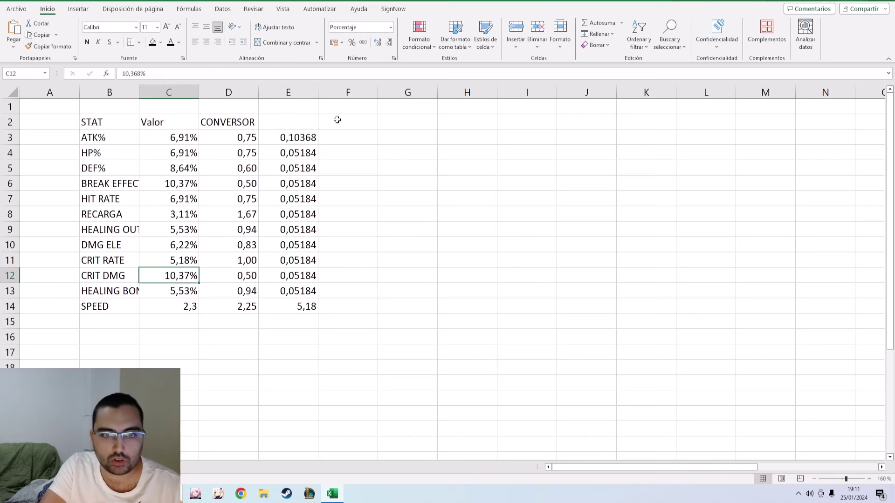
left_click(294, 137)
left_click(351, 42)
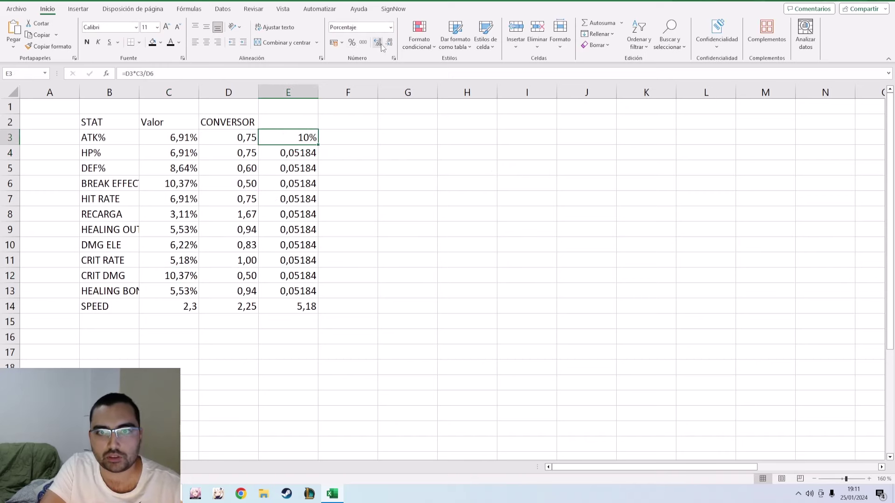
left_click(379, 43)
left_click(379, 43)
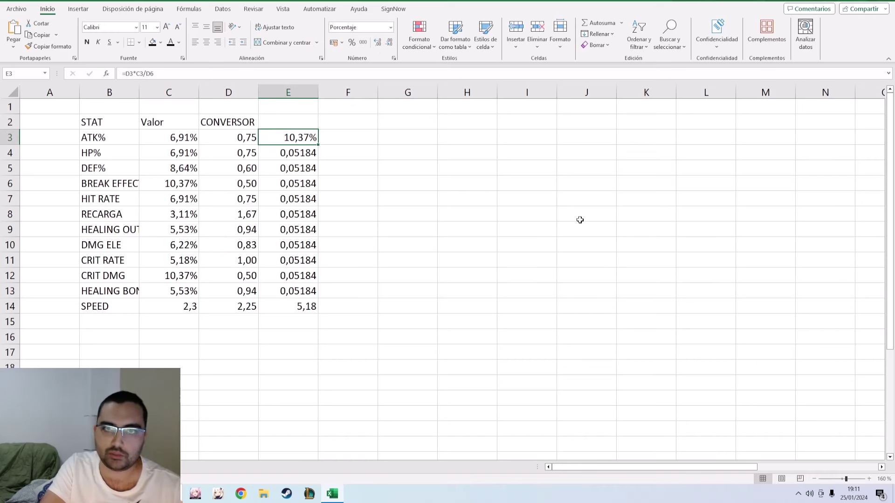
Step: Undo the percentage formatting, the formula edit, the fill and the original formula to clear column E
key("ctrl+z")
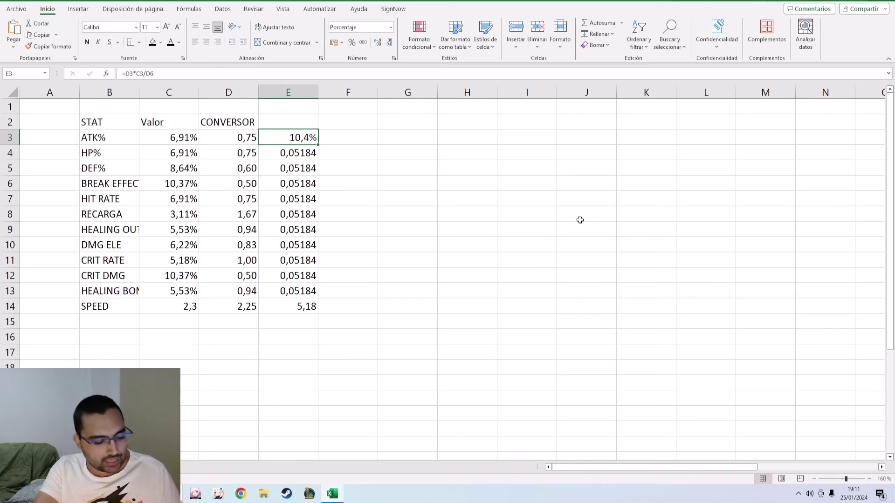
key("ctrl+z")
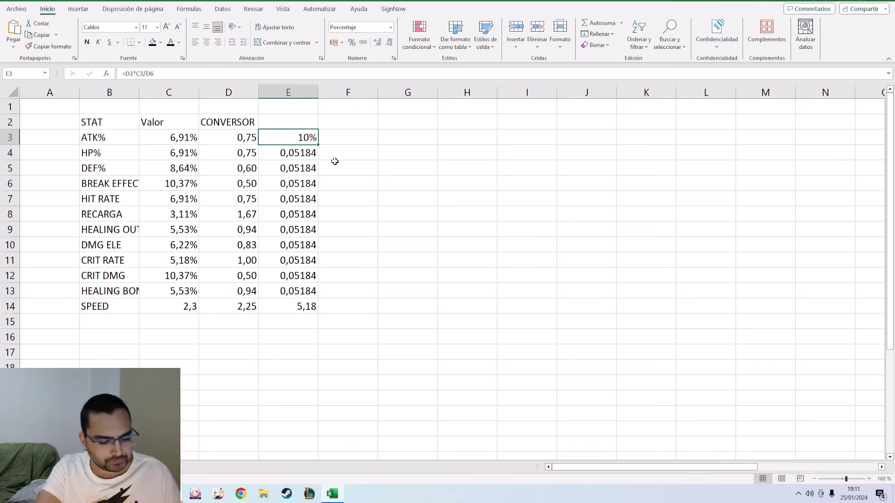
key("ctrl+z")
left_click(358, 123)
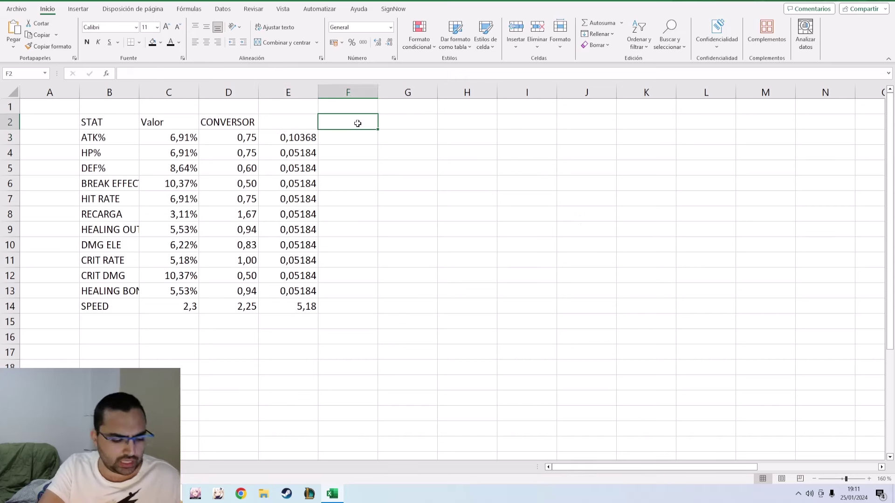
key("ctrl+z")
key("ctrl+z")
key("ctrl+z")
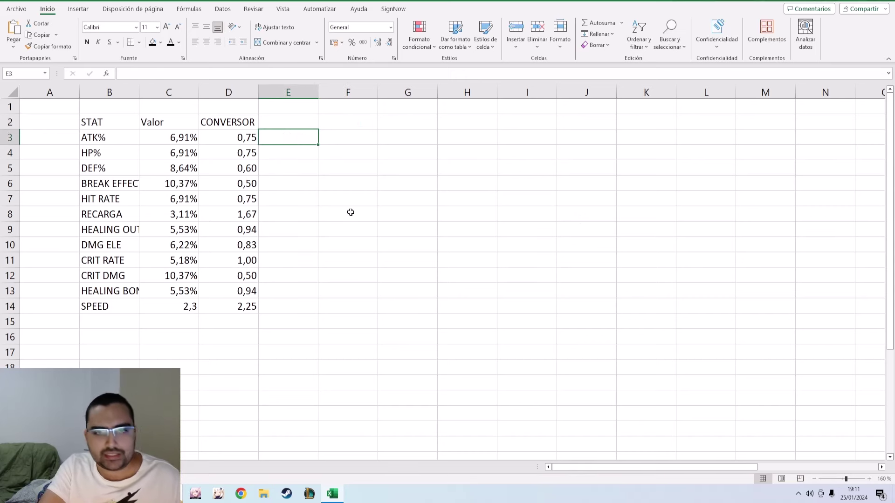
left_click(353, 230)
left_click_drag(408, 123, 203, 391)
left_click(326, 373)
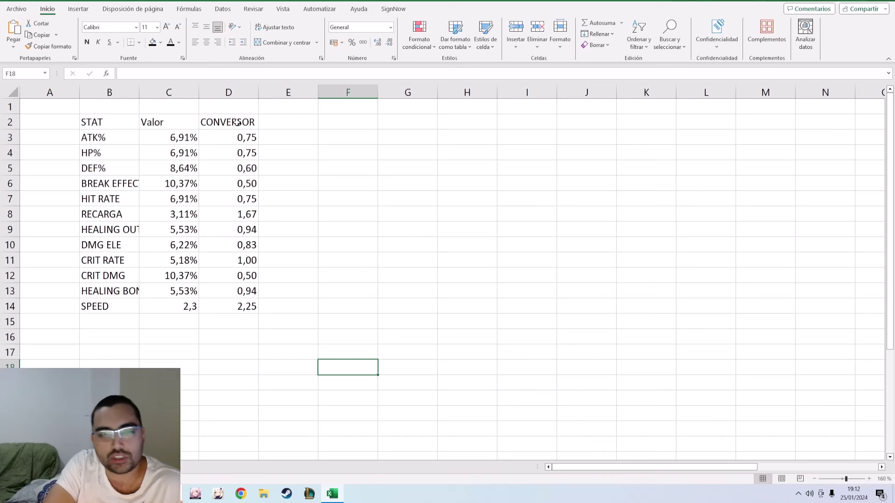
left_click_drag(237, 123, 136, 326)
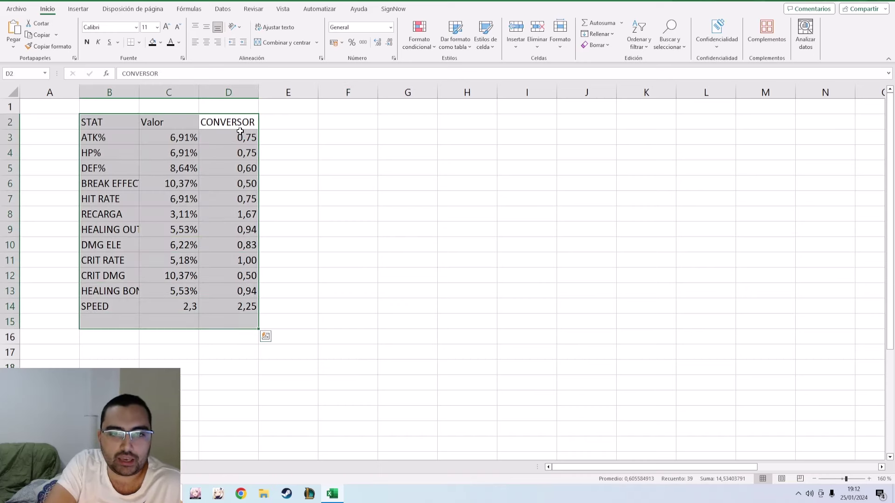
left_click_drag(238, 125, 121, 324)
left_click(354, 138)
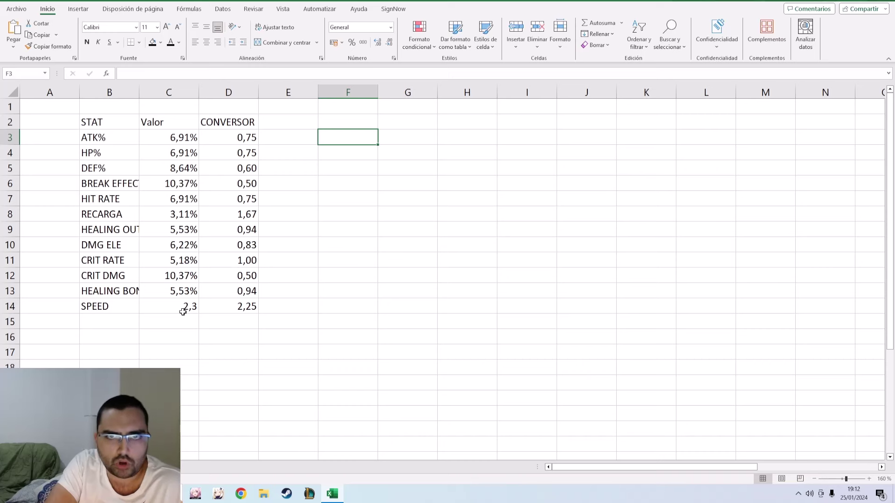
left_click(275, 322)
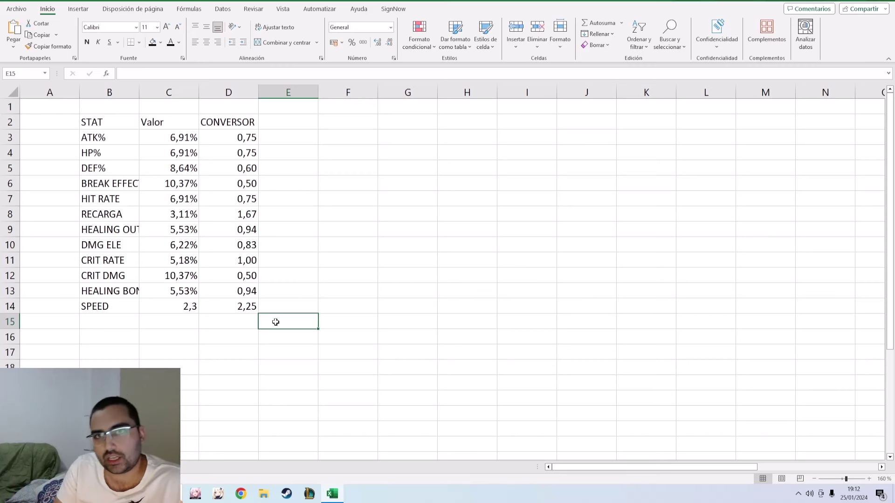
key("Up")
key("Up")
key("Up")
key("Up")
key("Up")
key("Up")
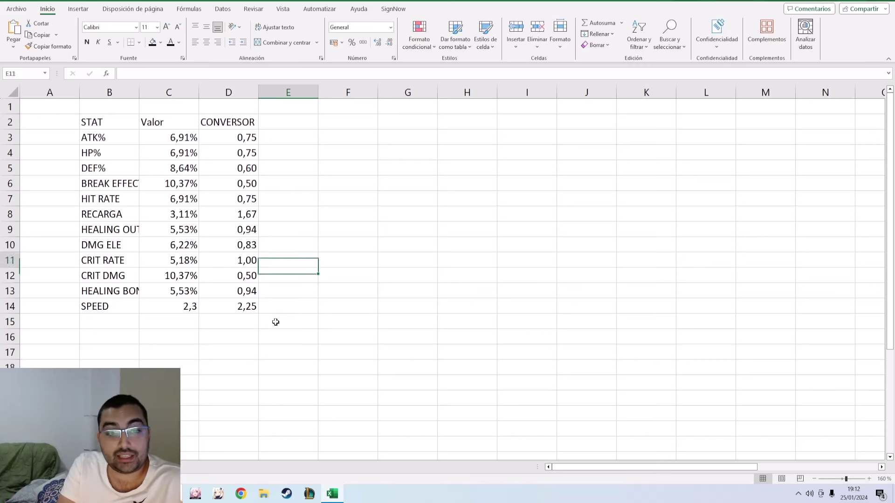
key("Up")
key("Up")
key("Up")
key("Up")
key("Up")
key("Up")
key("Up")
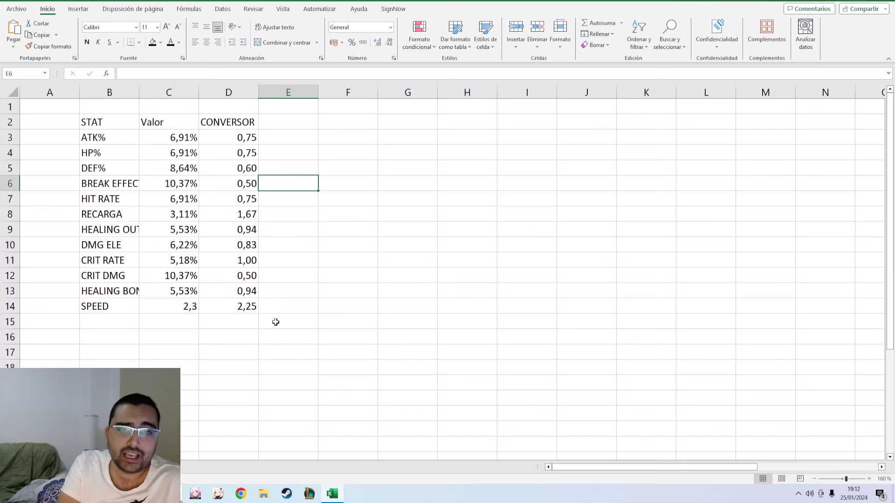